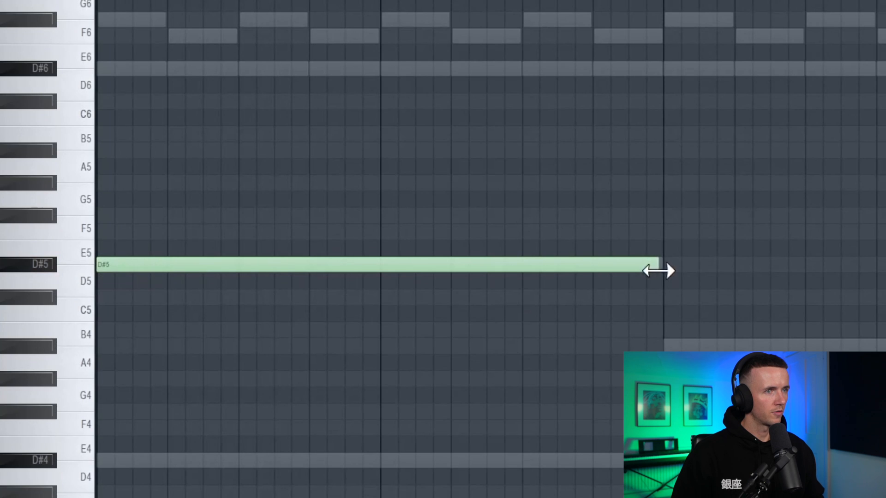
- Draw the sub bass line along the ghost root notes: D#5 through bars 1–2, A#4 from bar 3, and C#5 to the end of bar 4
{"action": "left_click_drag", "start_coordinate": [659, 269], "coordinate": [663, 269]}
{"action": "left_click", "coordinate": [257, 280]}
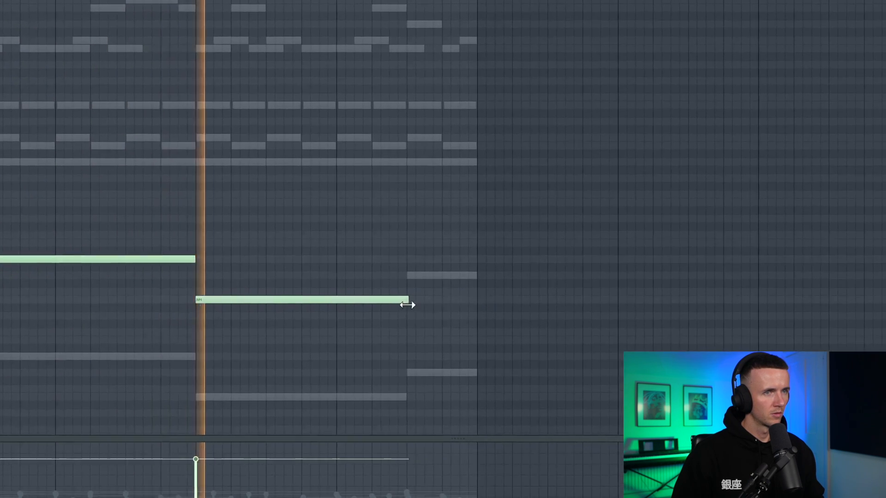
{"action": "left_click", "coordinate": [411, 267]}
{"action": "left_click_drag", "start_coordinate": [644, 285], "coordinate": [484, 298]}
{"action": "left_click", "coordinate": [316, 142]}
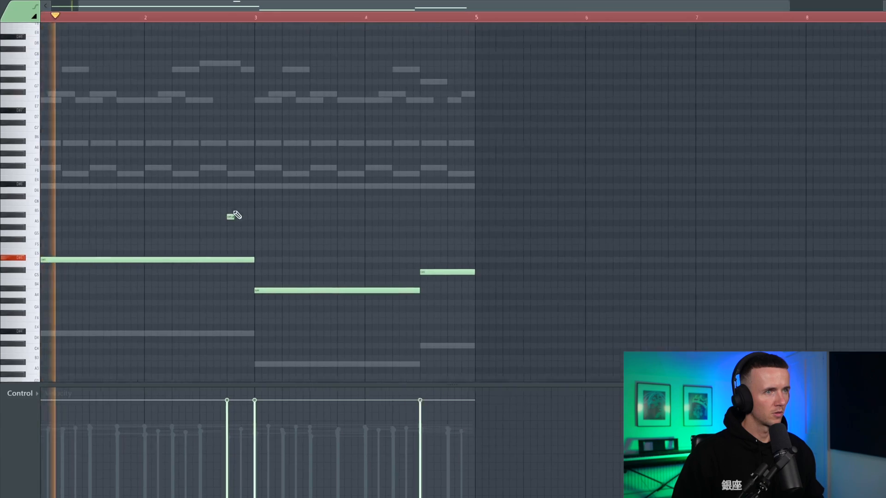
- Add short accent notes above the bass line, with A#5 and F#5 near the end of bar 2 and G#5 in bar 3
{"action": "scroll", "coordinate": [234, 214], "scroll_direction": "up", "scroll_amount": 1}
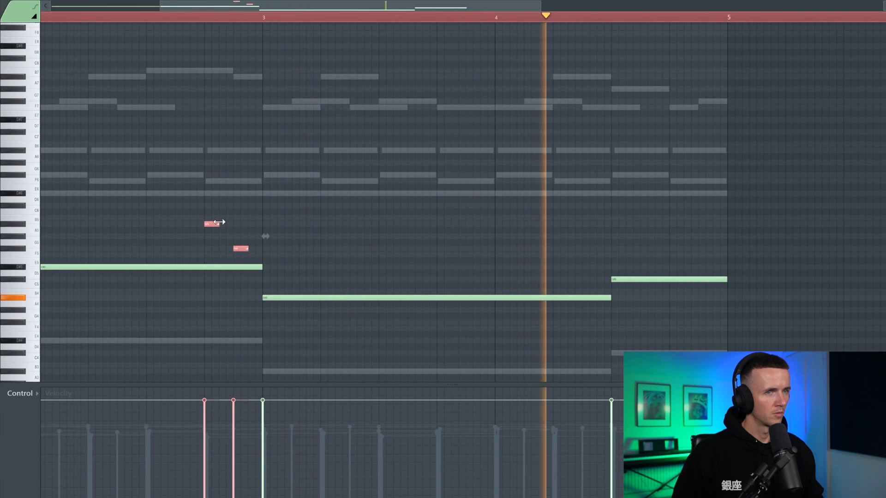
{"action": "scroll", "coordinate": [266, 226], "scroll_direction": "down", "scroll_amount": 3}
{"action": "left_click", "coordinate": [336, 237]}
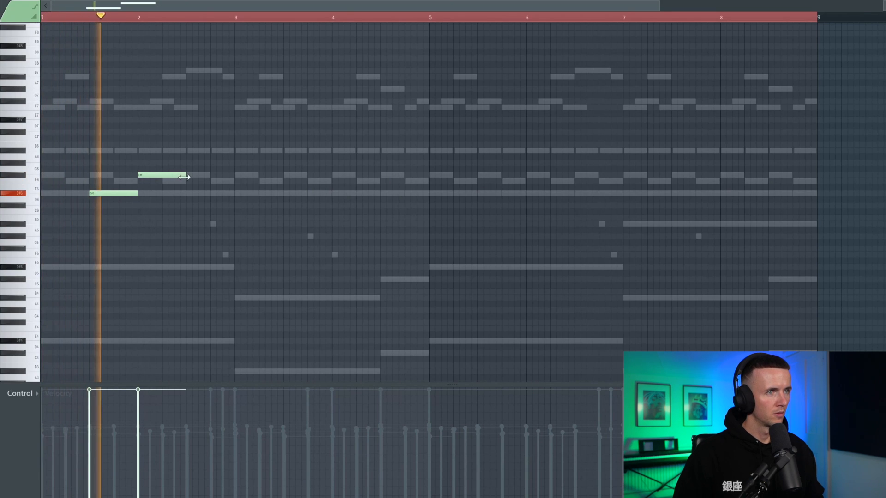
- Extend the flute's F#6 note through bar 2, add short A#6 notes at its end, and play back the melody
{"action": "left_click_drag", "start_coordinate": [211, 176], "coordinate": [234, 177]}
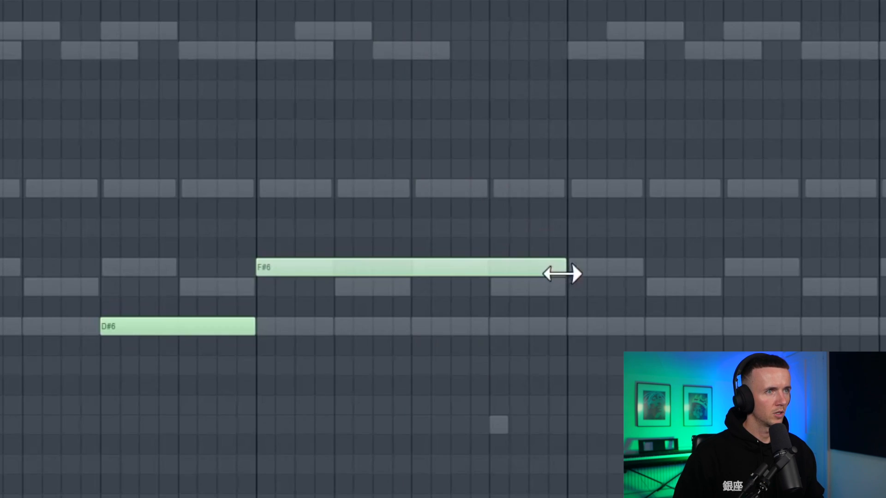
{"action": "scroll", "coordinate": [495, 190], "scroll_direction": "up", "scroll_amount": 2}
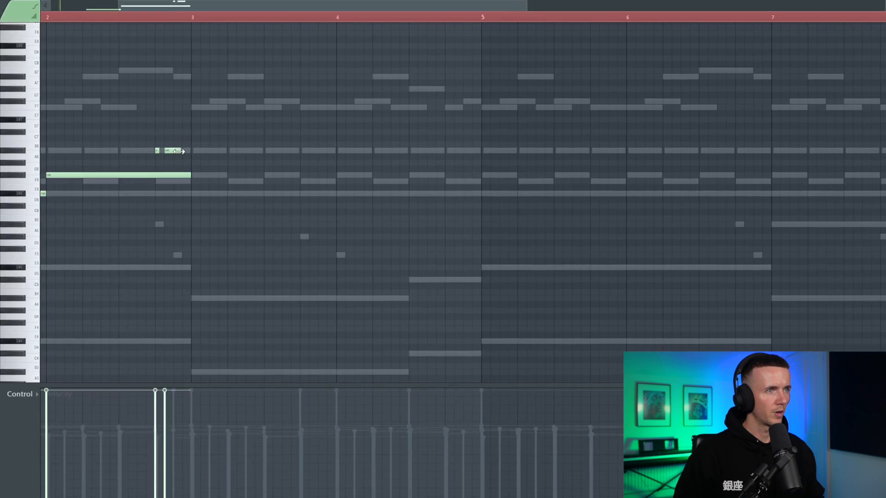
{"action": "left_click_drag", "start_coordinate": [393, 189], "coordinate": [422, 189]}
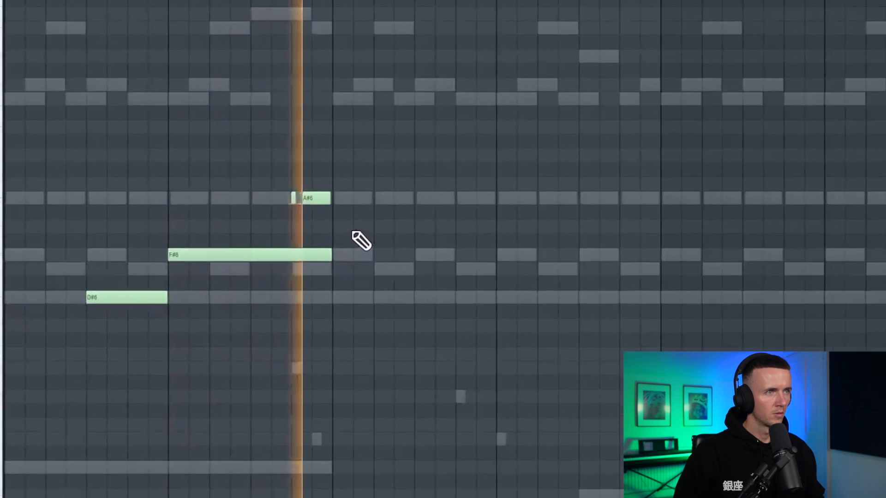
{"action": "key", "text": "space"}
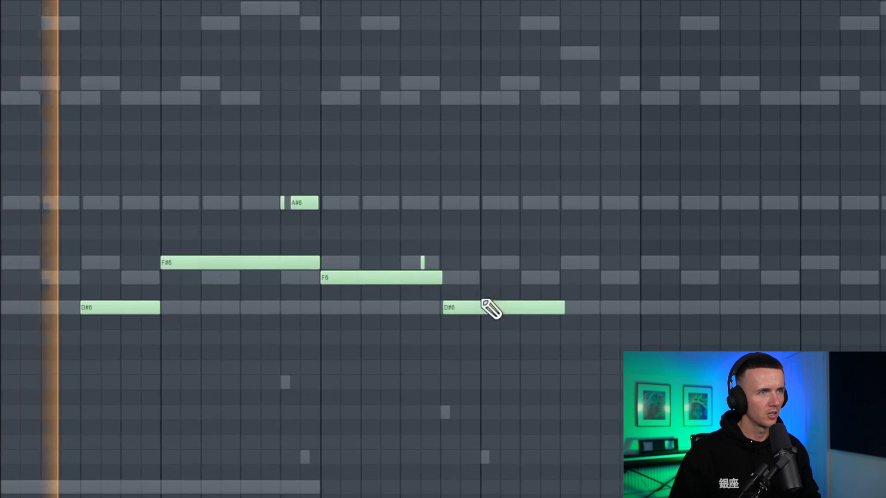
{"action": "key", "text": "space"}
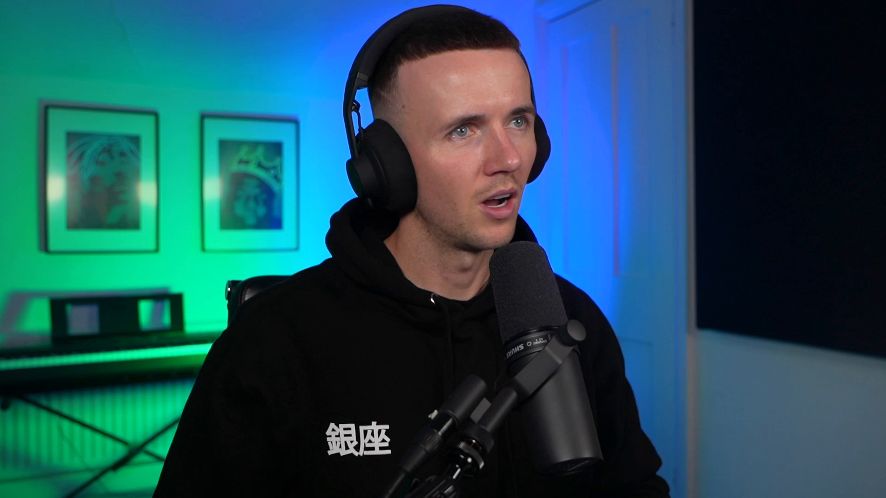
{"action": "left_click_drag", "start_coordinate": [42, 17], "coordinate": [328, 21]}
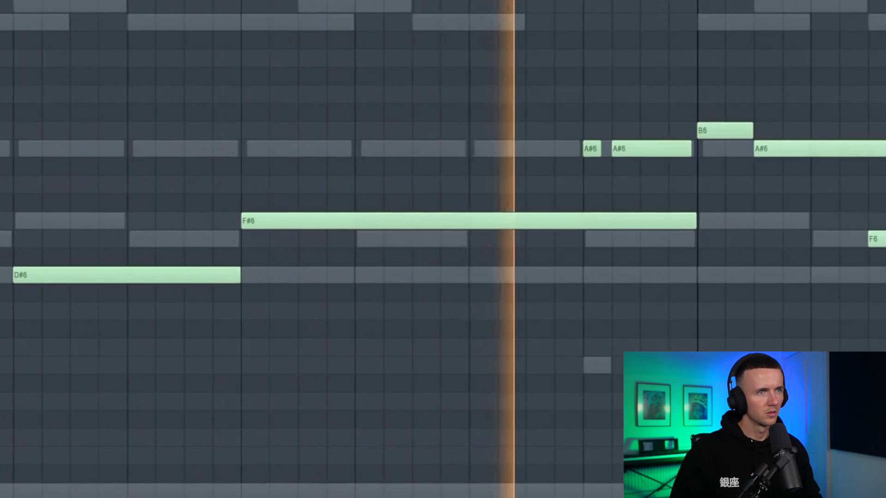
{"action": "scroll", "coordinate": [839, 309], "scroll_direction": "down", "scroll_amount": 2}
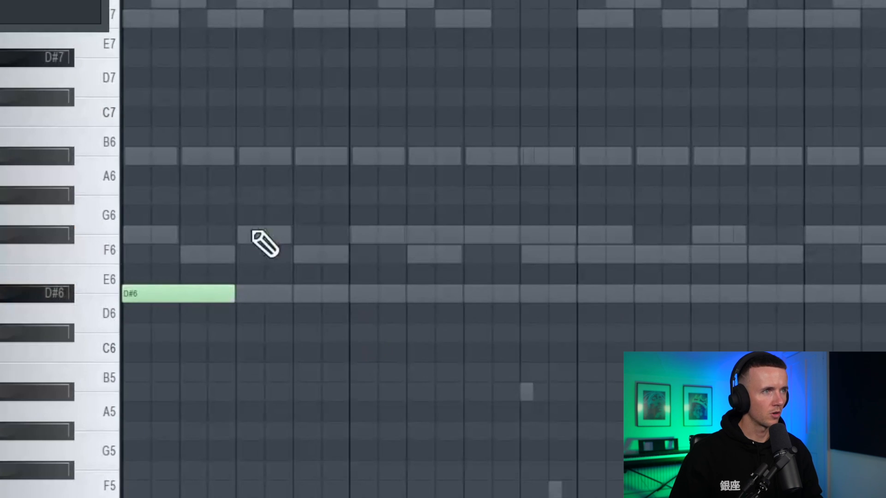
- Move the texture note to D#6 halfway through bar 4 with a longer length, and bring up the texture's parametric EQ
{"action": "left_click", "coordinate": [46, 161]}
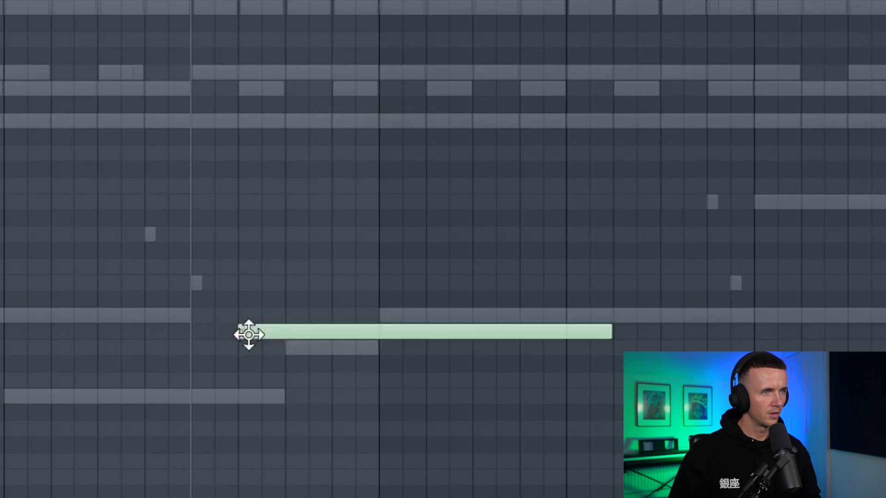
{"action": "left_click_drag", "start_coordinate": [249, 334], "coordinate": [293, 120]}
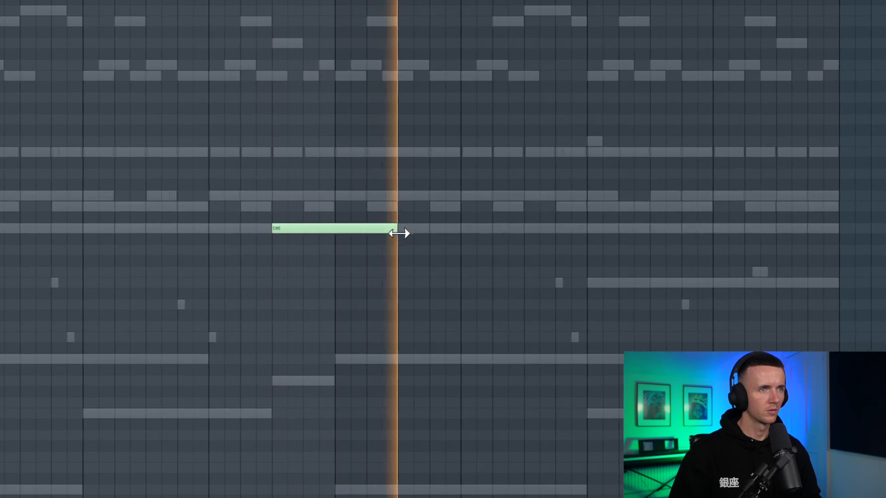
{"action": "left_click_drag", "start_coordinate": [396, 231], "coordinate": [427, 257]}
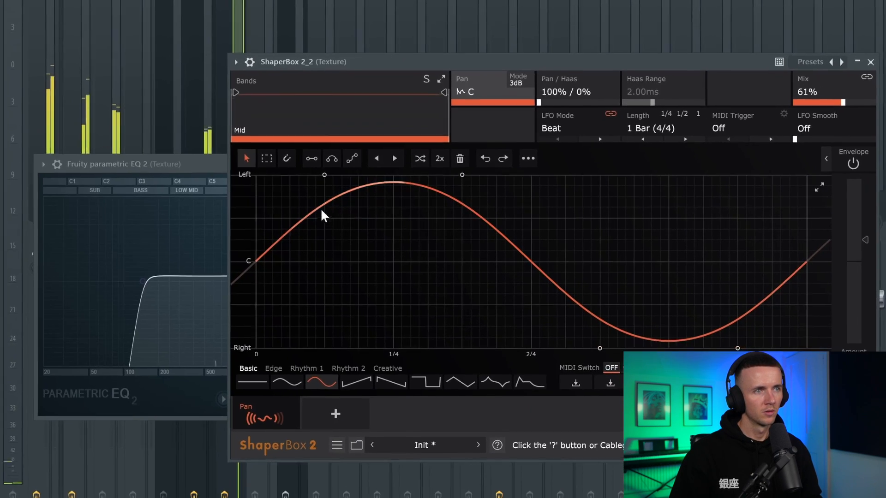
{"action": "left_click", "coordinate": [208, 168]}
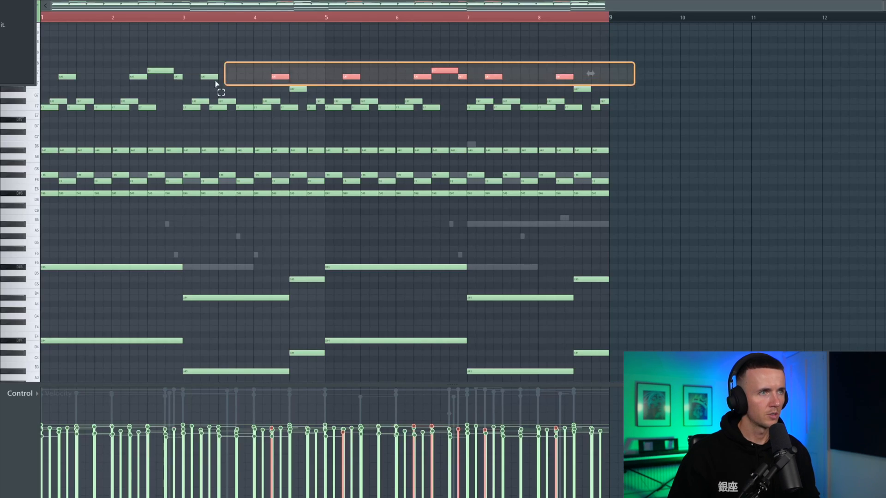
- Remove the top melody notes and the lowest bass octave from the duplicated piano part
{"action": "left_click_drag", "start_coordinate": [217, 84], "coordinate": [28, 115]}
{"action": "left_click_drag", "start_coordinate": [278, 380], "coordinate": [110, 320]}
{"action": "left_click_drag", "start_coordinate": [30, 187], "coordinate": [33, 186]}
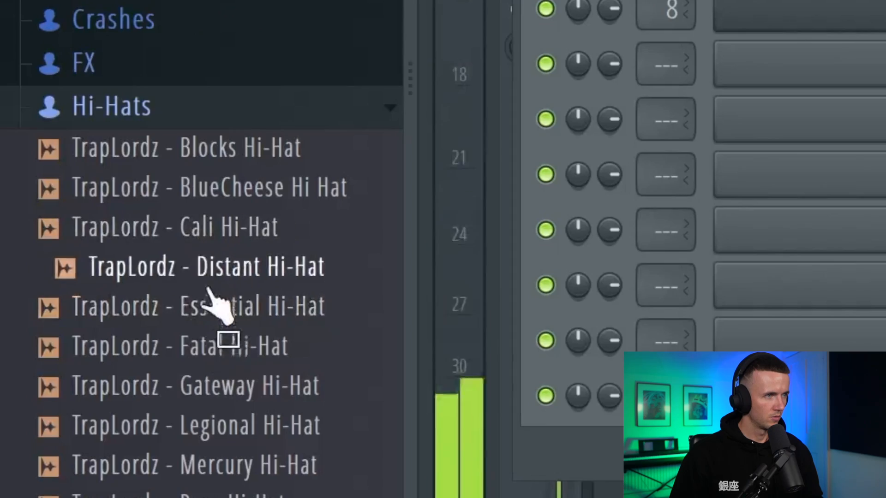
- Load the TrapLordz Distant Hi-Hat, Spinz 808 and Clearview Open Hat samples into the channel rack
{"action": "left_click_drag", "start_coordinate": [208, 297], "coordinate": [527, 254]}
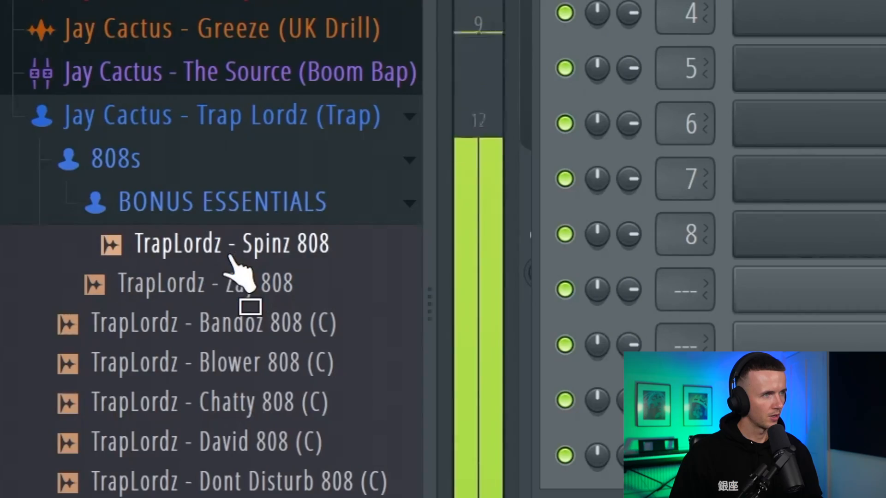
{"action": "left_click_drag", "start_coordinate": [228, 256], "coordinate": [376, 352]}
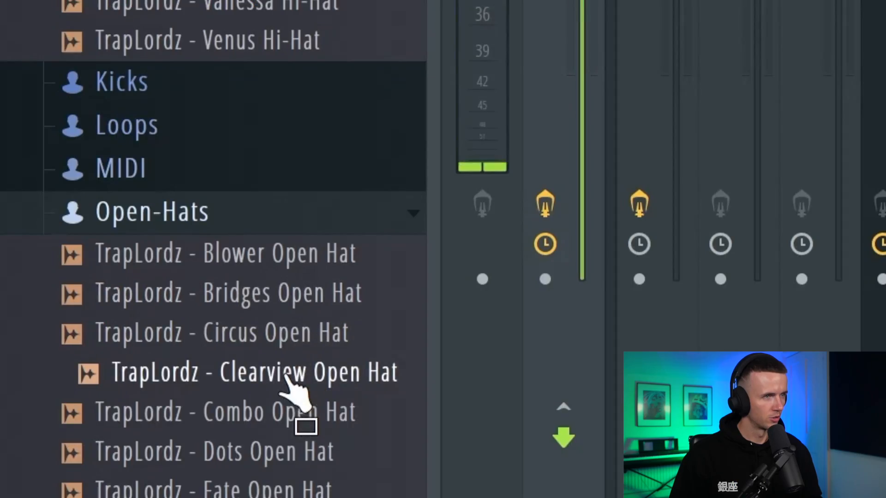
{"action": "left_click_drag", "start_coordinate": [288, 388], "coordinate": [558, 337]}
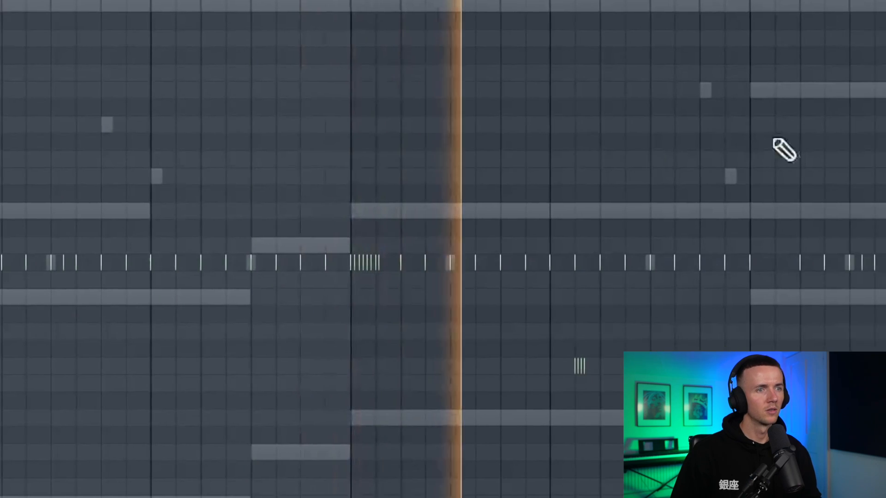
- Sequence sparse Perc hits across the pattern, including steps 3 and 27
{"action": "scroll", "coordinate": [831, 217], "scroll_direction": "up", "scroll_amount": 3}
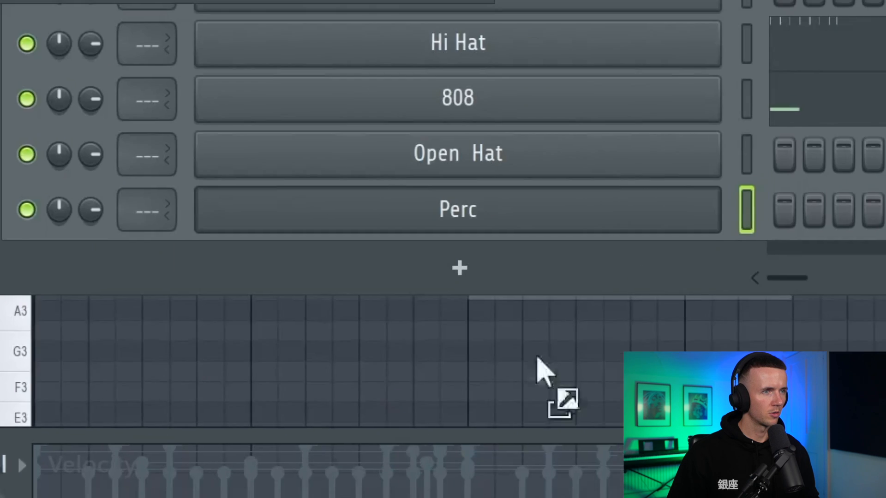
{"action": "left_click", "coordinate": [307, 237]}
{"action": "left_click", "coordinate": [764, 231]}
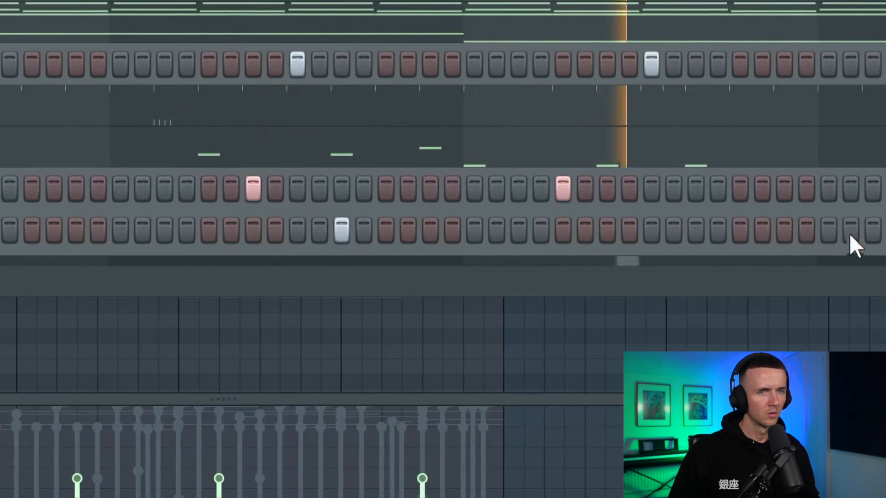
{"action": "left_click", "coordinate": [797, 230]}
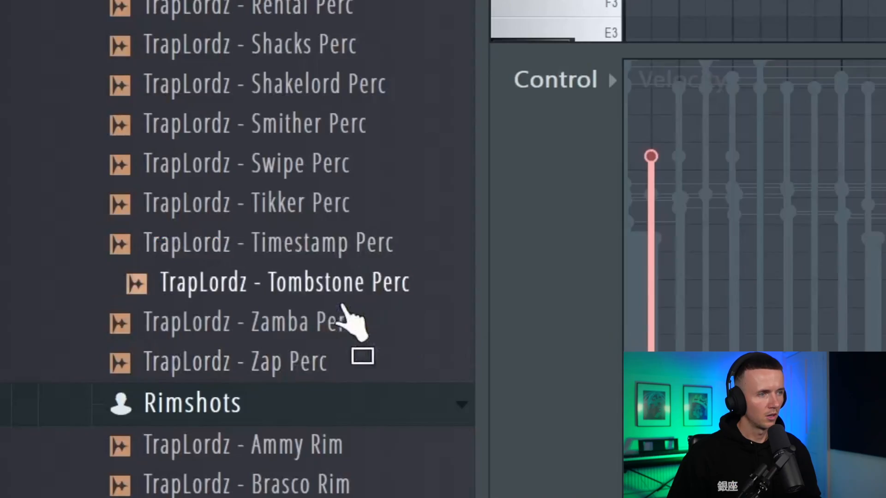
- Load the TrapLordz Tombstone Perc sample as a second percussion channel and place its hits on steps 11, 13 and 15
{"action": "left_click_drag", "start_coordinate": [346, 316], "coordinate": [550, 366]}
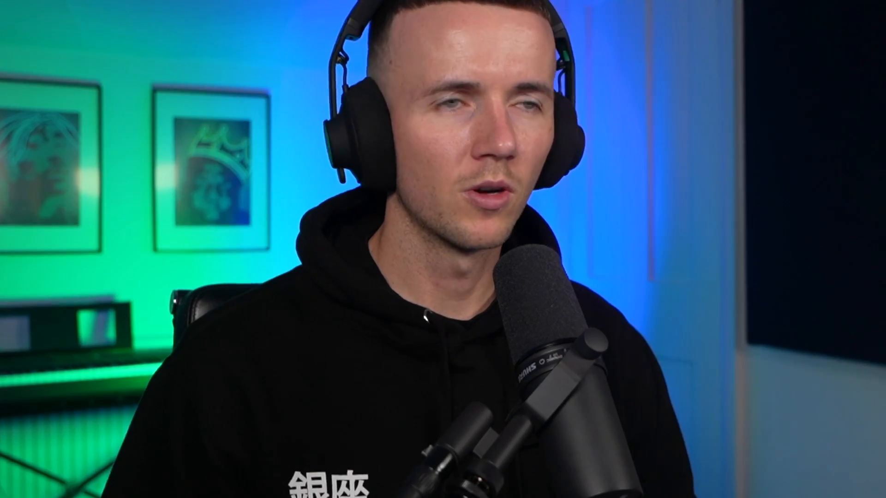
{"action": "left_click", "coordinate": [341, 344]}
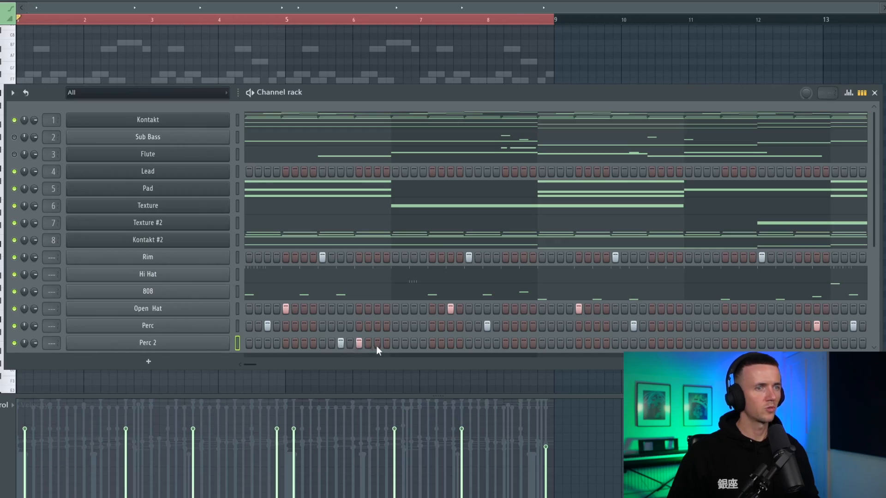
{"action": "left_click", "coordinate": [377, 344]}
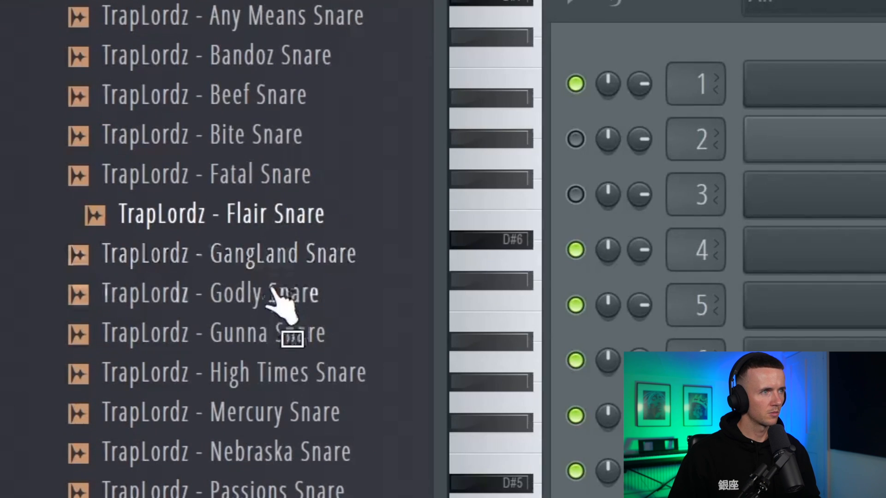
- Load the TrapLordz Flair Snare sample and program its sparse hits plus a roll descending in pitch at the end of bar 8
{"action": "left_click_drag", "start_coordinate": [221, 334], "coordinate": [507, 301]}
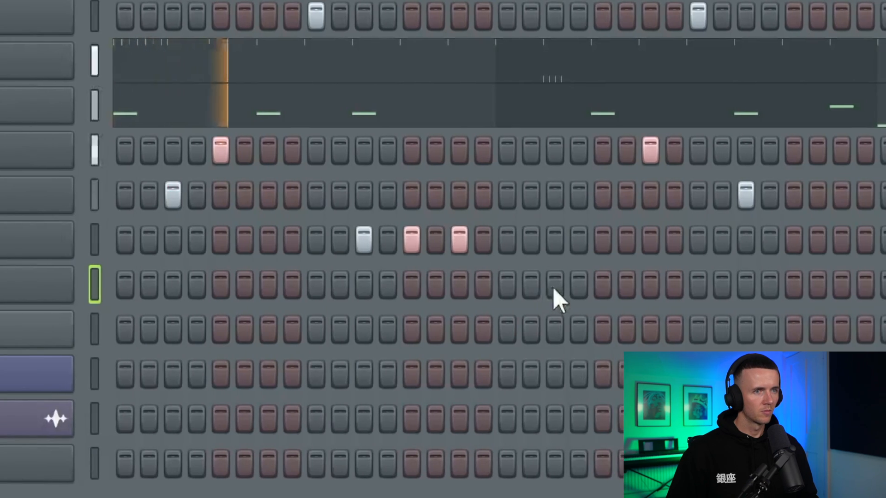
{"action": "left_click", "coordinate": [508, 289]}
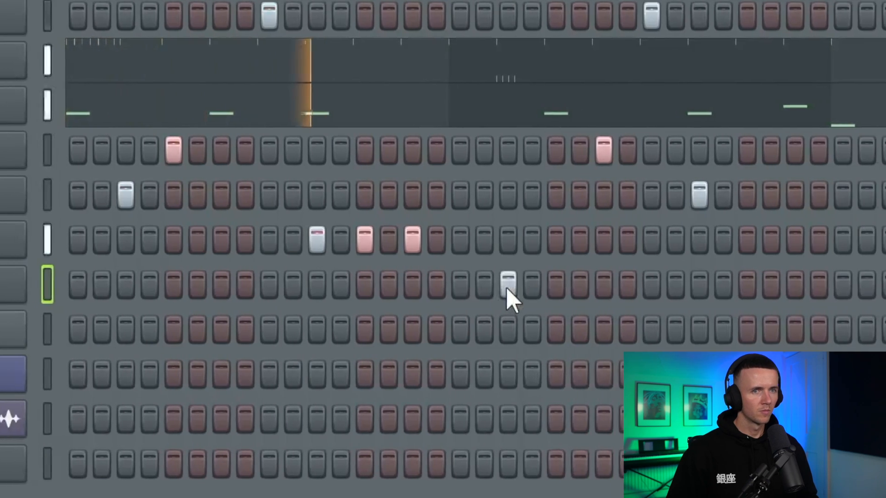
{"action": "left_click", "coordinate": [799, 289]}
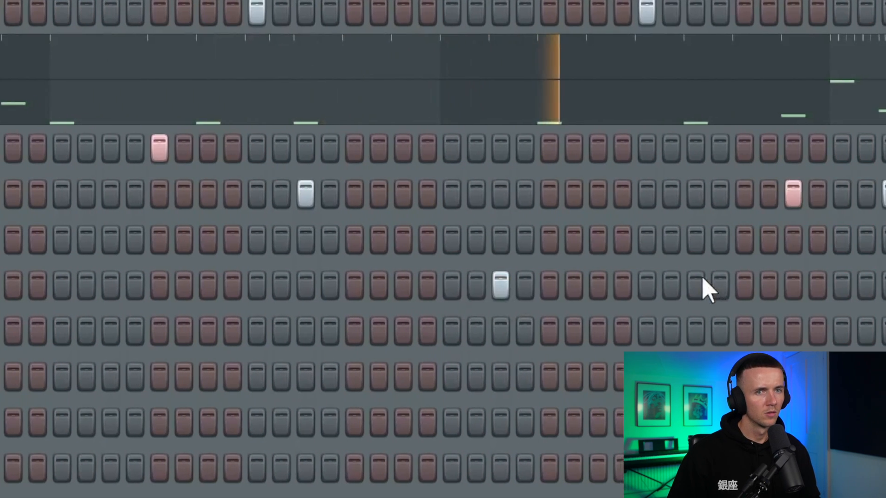
{"action": "left_click", "coordinate": [703, 280]}
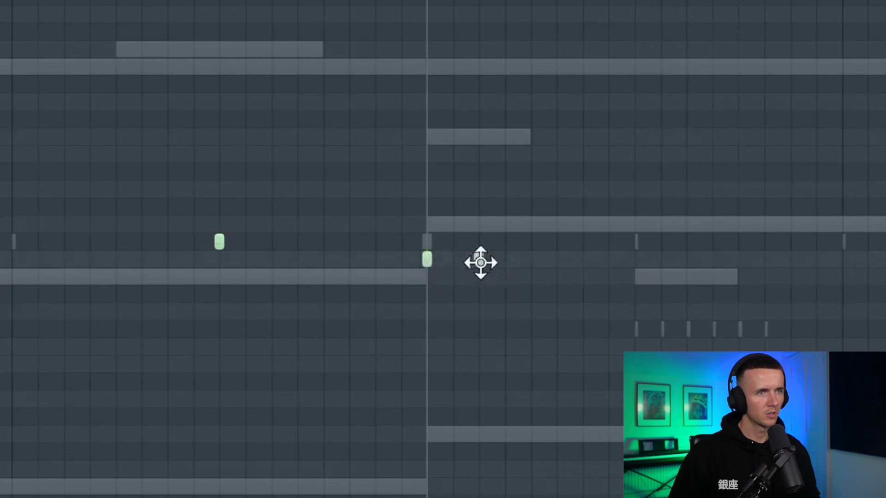
{"action": "left_click", "coordinate": [843, 293]}
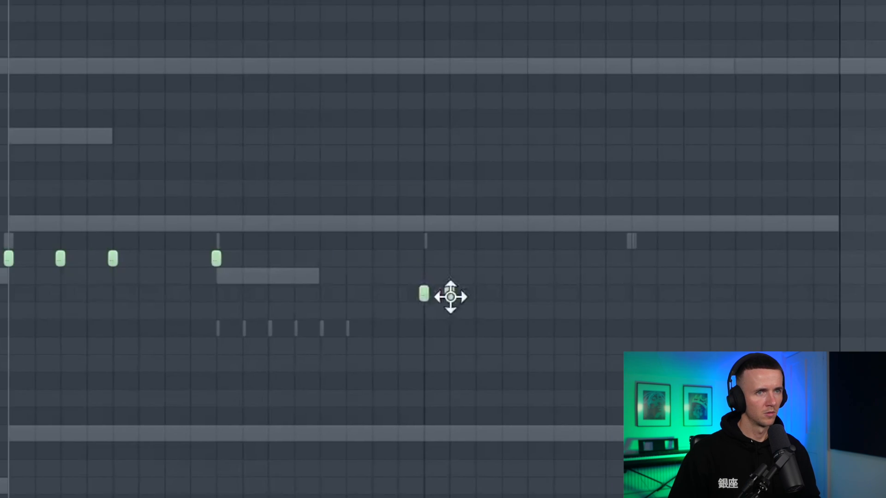
{"action": "left_click", "coordinate": [501, 295]}
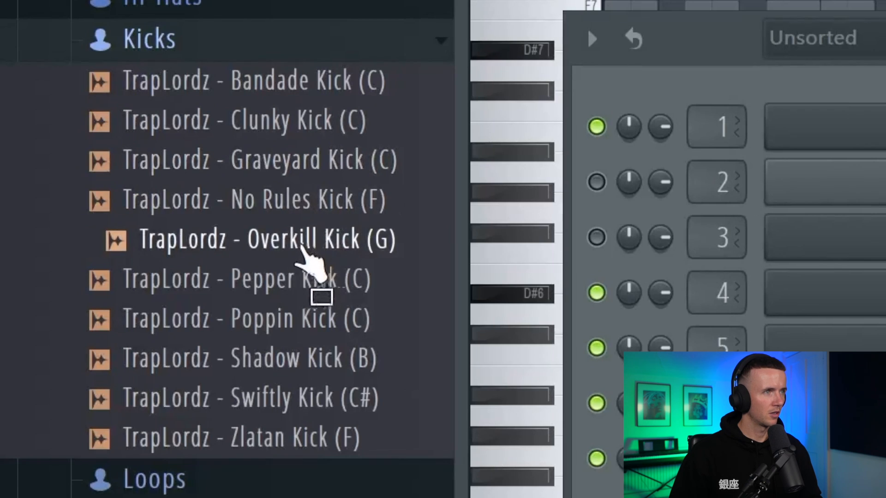
- Load the TrapLordz Overkill Kick (G) sample and thin out its C5 hit pattern during playback
{"action": "left_click_drag", "start_coordinate": [305, 252], "coordinate": [549, 369]}
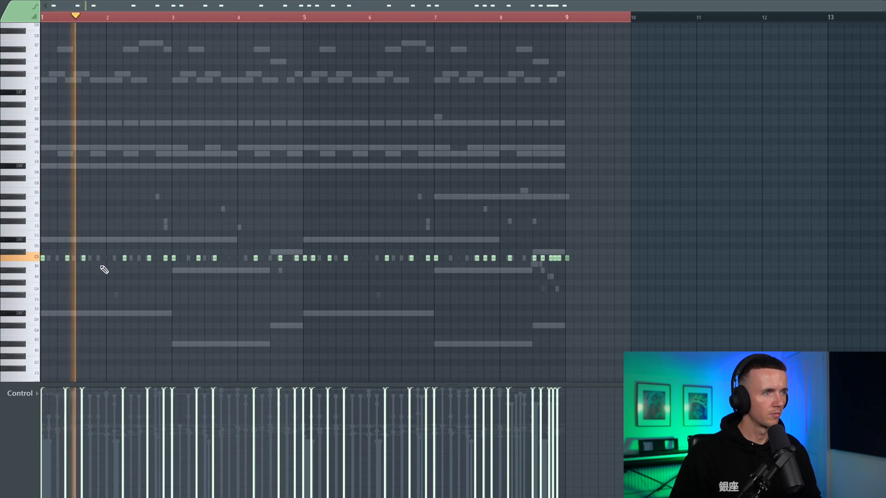
{"action": "key", "text": "space"}
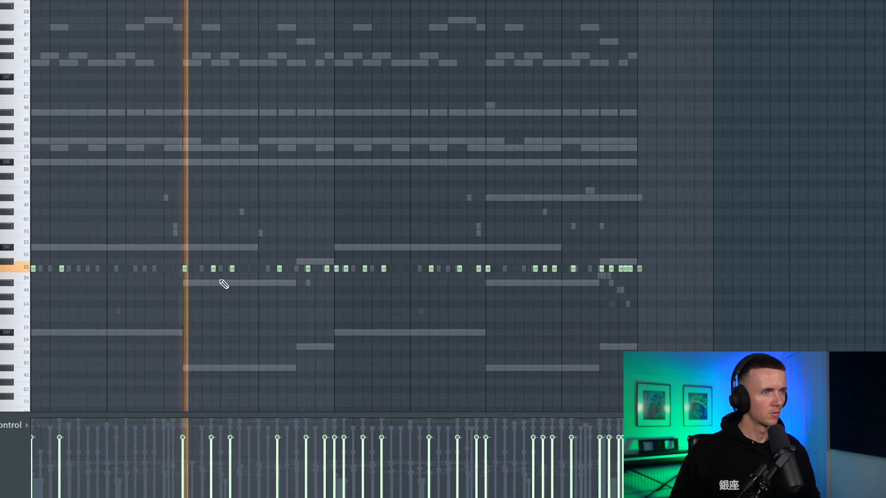
{"action": "right_click", "coordinate": [394, 260]}
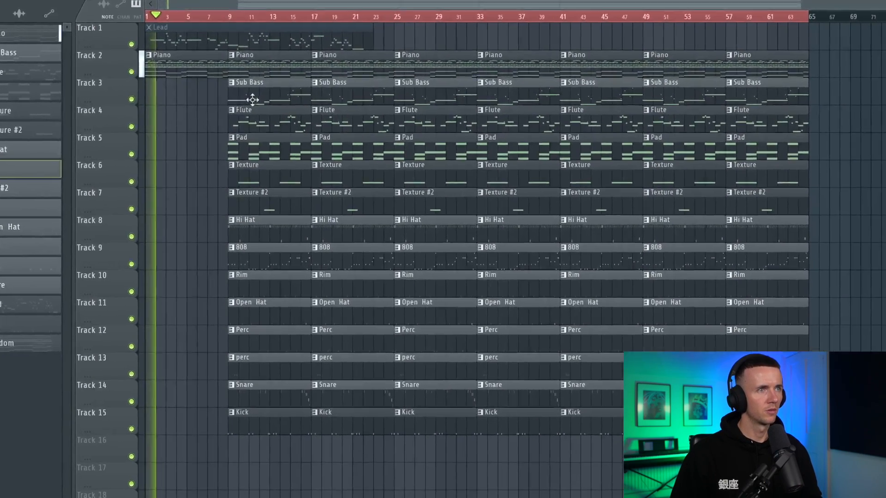
- Strip bars 9 to 16 of the arrangement down to the Piano, Sub Bass and Flute clips
{"action": "right_click", "coordinate": [246, 89]}
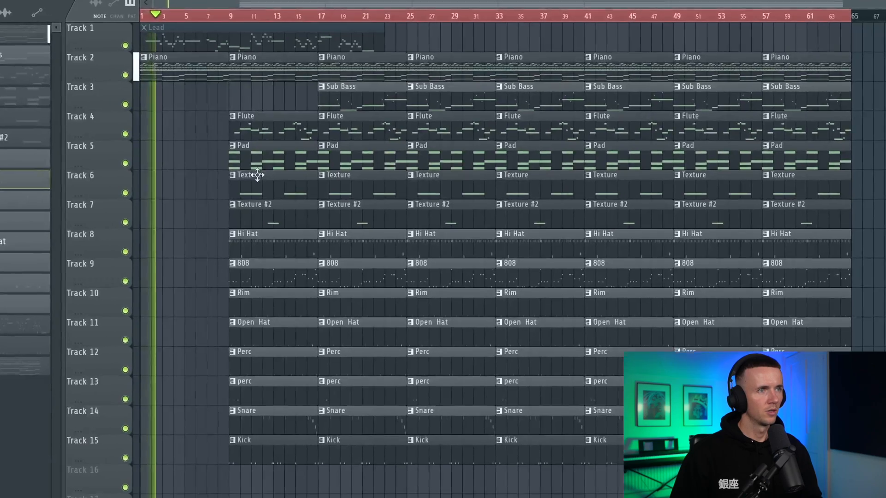
{"action": "right_click", "coordinate": [257, 166]}
{"action": "left_click", "coordinate": [258, 99]}
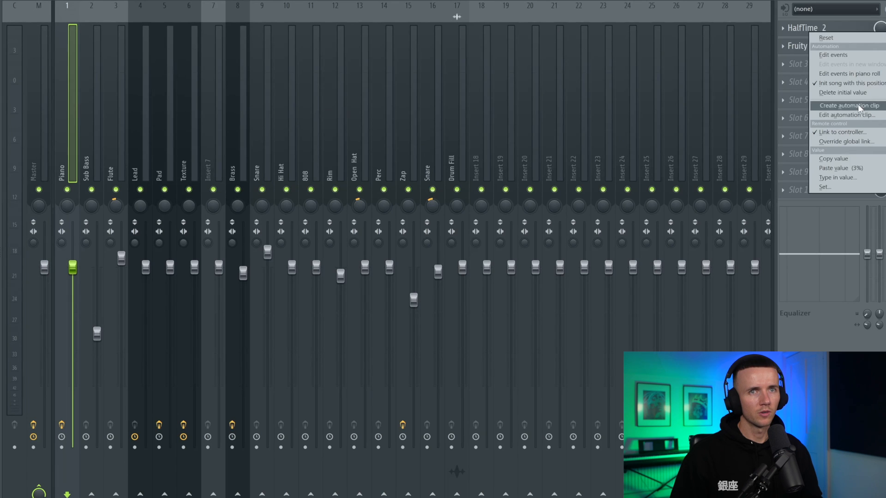
- Automate the Piano's HalfTime mix level to drop at bar 17, and remove the Open Hat and both Perc clips from bars 17 to 24
{"action": "left_click", "coordinate": [644, 50]}
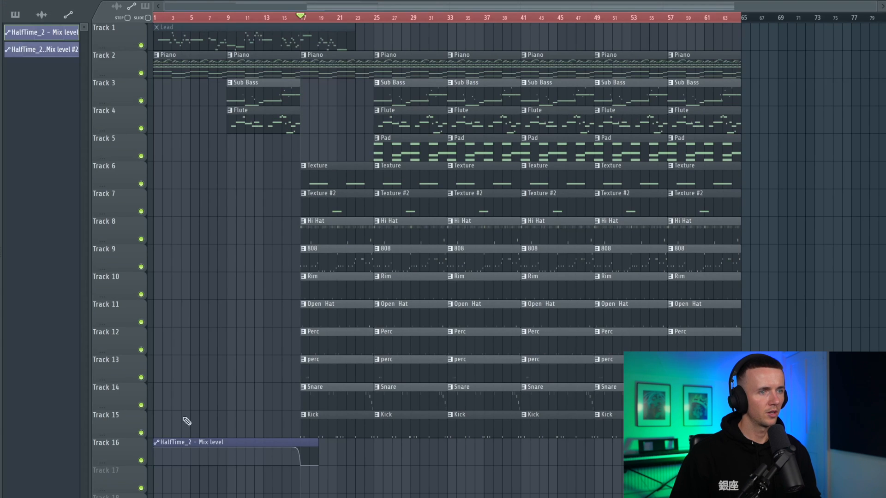
{"action": "scroll", "coordinate": [300, 390], "scroll_direction": "up", "scroll_amount": 2}
{"action": "left_click_drag", "start_coordinate": [339, 372], "coordinate": [336, 320]}
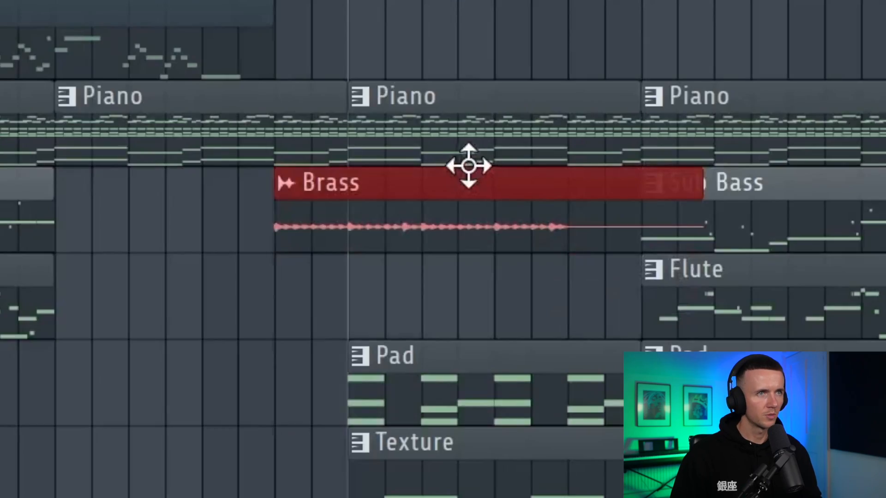
- Place the Brass audio clip at bar 25 on Track 3 and shift the Sub Bass and all tracks below down one track
{"action": "left_click_drag", "start_coordinate": [469, 166], "coordinate": [538, 196]}
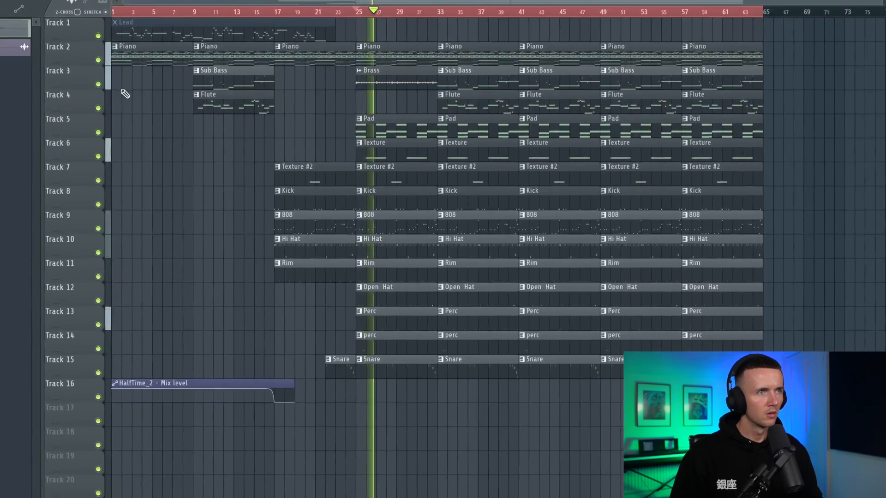
{"action": "right_click", "coordinate": [112, 77]}
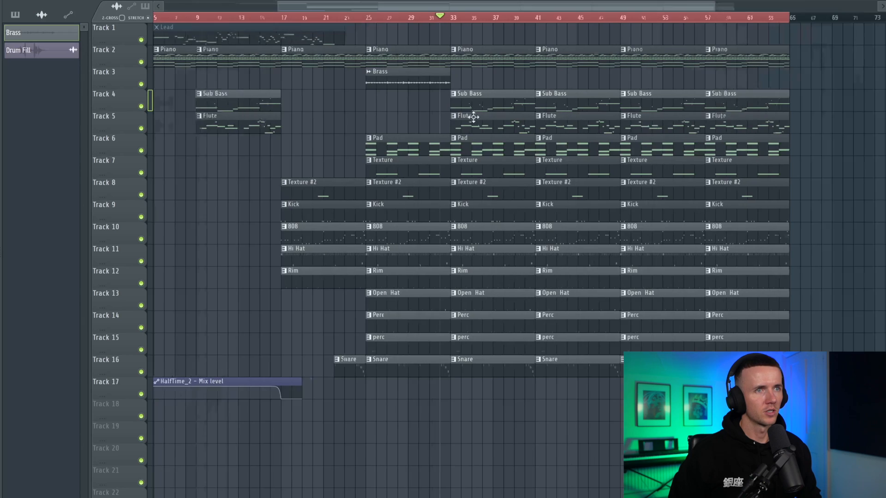
- Clear bars 33 to 40 except for the Piano, Flute, Texture #2, a short 808 tail and the closing Hi Hat section from bar 39
{"action": "scroll", "coordinate": [470, 117], "scroll_direction": "up", "scroll_amount": 3}
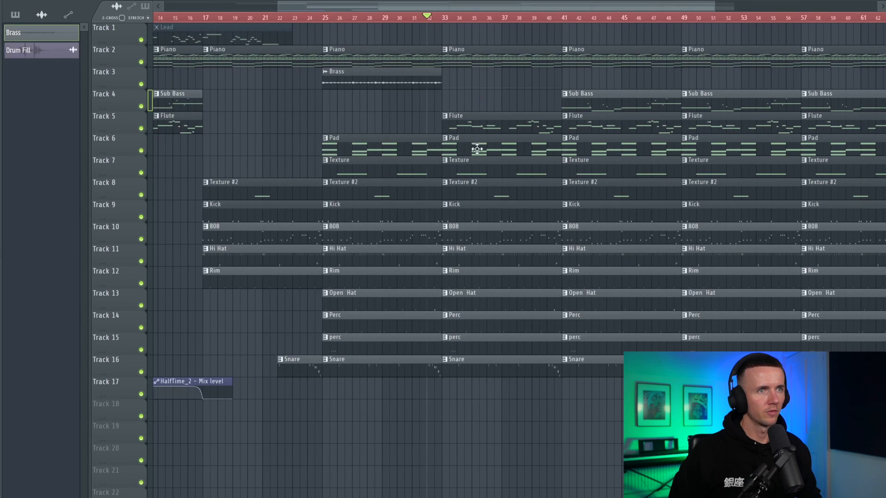
{"action": "left_click_drag", "start_coordinate": [483, 170], "coordinate": [515, 406]}
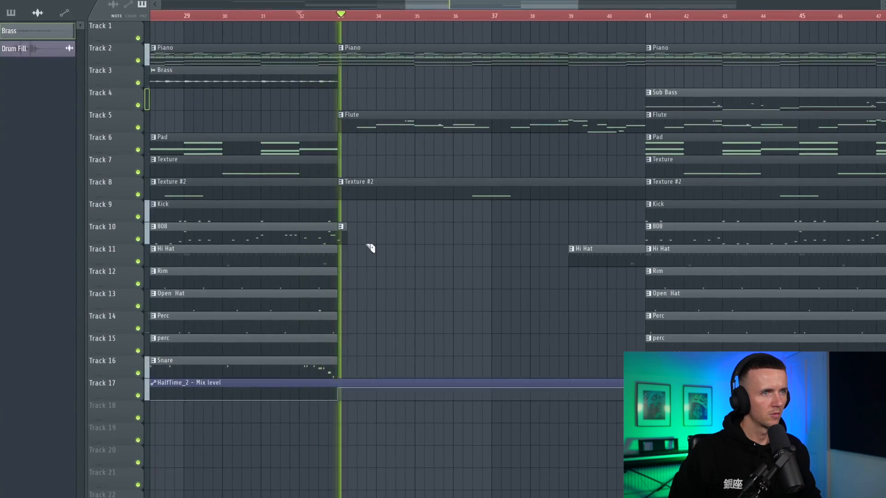
{"action": "scroll", "coordinate": [370, 247], "scroll_direction": "down", "scroll_amount": 3}
{"action": "key", "text": "p"}
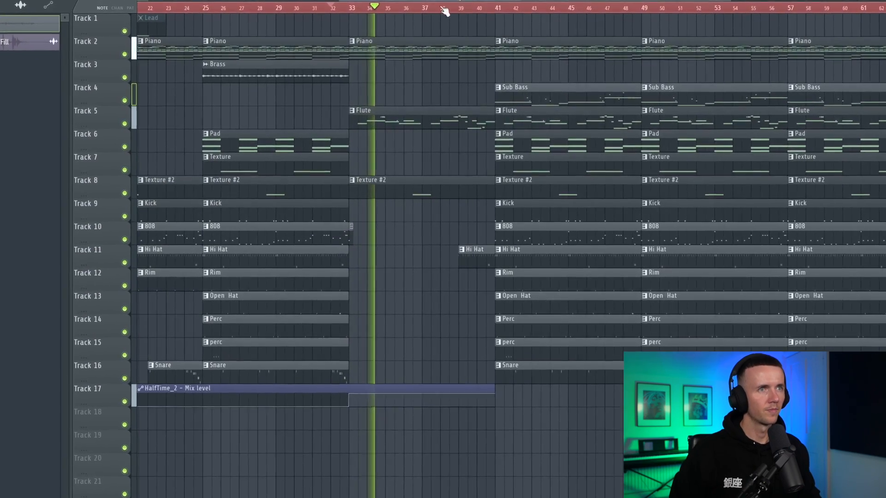
- Slice the Hi Hat clip before bar 41 and delete its last half bar to leave a gap
{"action": "scroll", "coordinate": [386, 201], "scroll_direction": "down", "scroll_amount": 2}
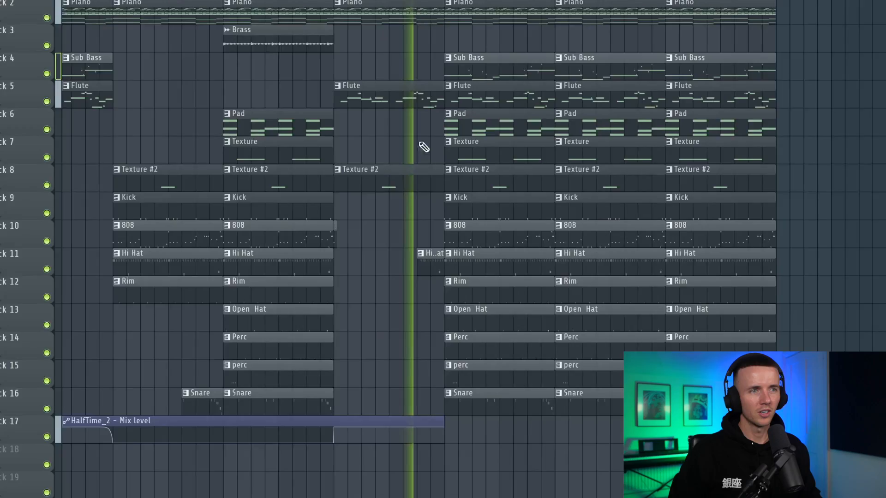
{"action": "scroll", "coordinate": [434, 277], "scroll_direction": "up", "scroll_amount": 3}
{"action": "scroll", "coordinate": [455, 281], "scroll_direction": "up", "scroll_amount": 2}
{"action": "key", "text": "c"}
{"action": "right_click", "coordinate": [458, 263]}
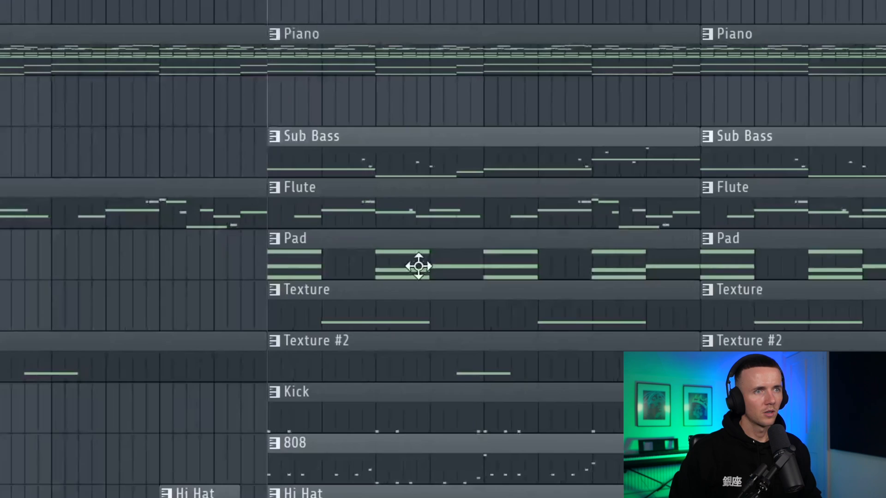
- Delete the Pad and Texture clips at bar 41 and the Sub Bass clips at bars 41 and 49
{"action": "right_click", "coordinate": [421, 272]}
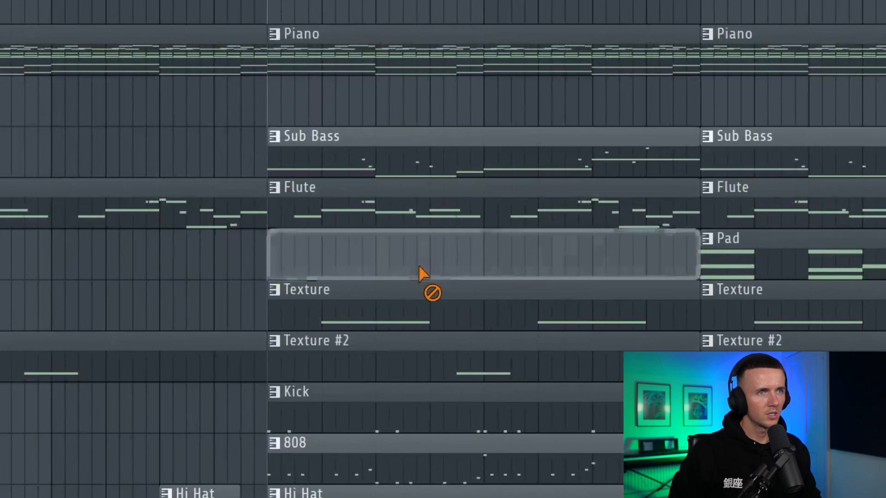
{"action": "right_click", "coordinate": [427, 297]}
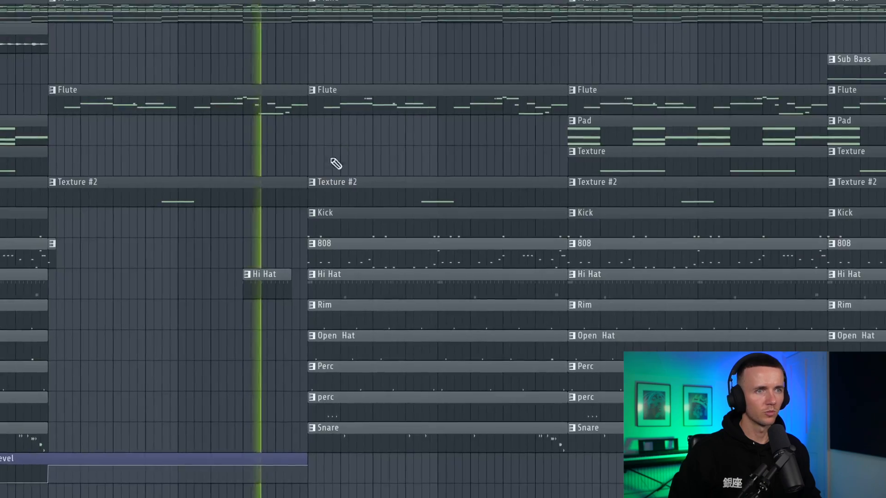
{"action": "scroll", "coordinate": [341, 169], "scroll_direction": "down", "scroll_amount": 4}
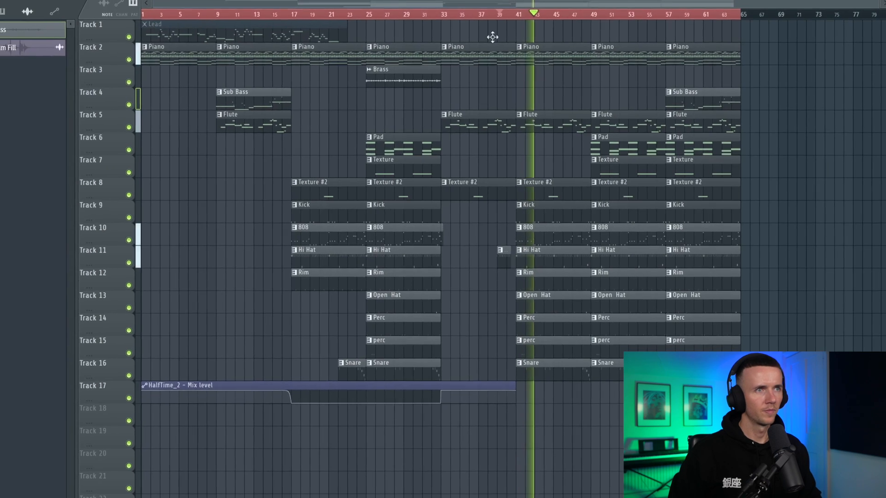
- Remove the Flute, Pad and Texture clips at bar 49 and bring in the unmuted Lead clip there
{"action": "key", "text": "space"}
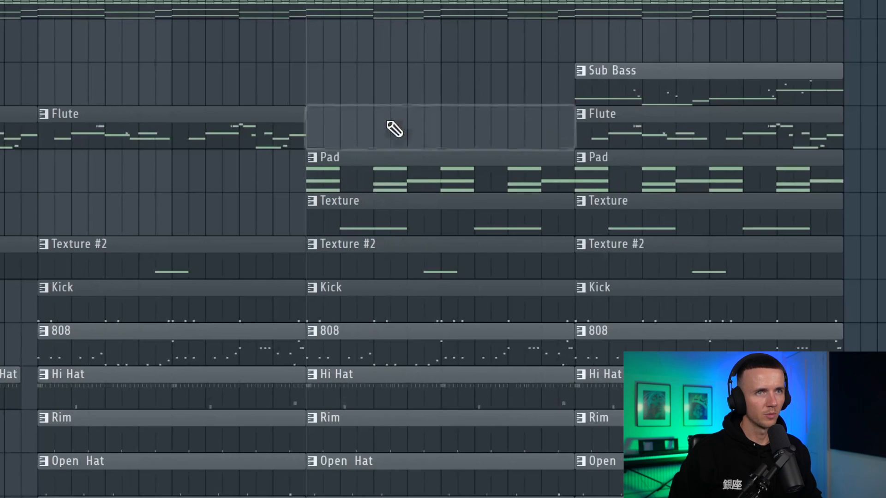
{"action": "left_click_drag", "start_coordinate": [387, 170], "coordinate": [401, 219]}
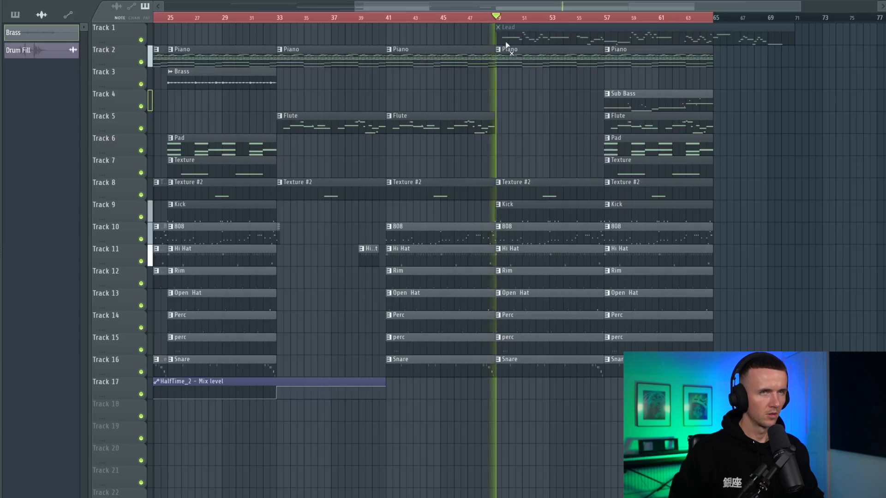
{"action": "left_click", "coordinate": [538, 37]}
{"action": "key", "text": "p"}
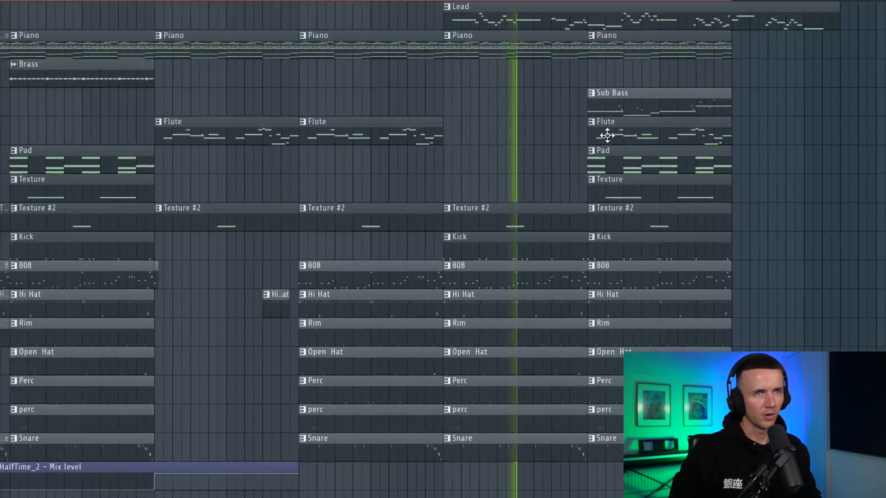
- Delete the Flute, Pad, Texture and 808 clips from the final section starting at bar 57, keeping a short 808 tail
{"action": "scroll", "coordinate": [607, 135], "scroll_direction": "down", "scroll_amount": 1}
{"action": "right_click", "coordinate": [614, 137]}
{"action": "right_click", "coordinate": [623, 161]}
{"action": "right_click", "coordinate": [632, 188]}
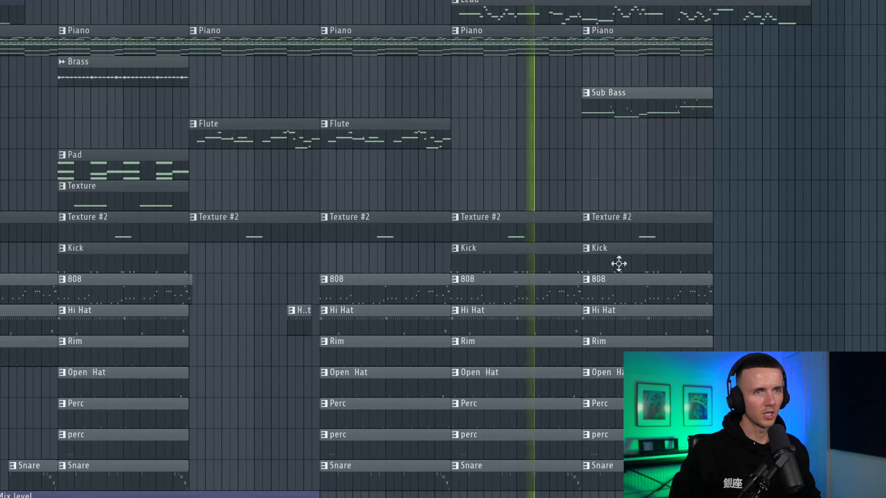
{"action": "right_click", "coordinate": [630, 280]}
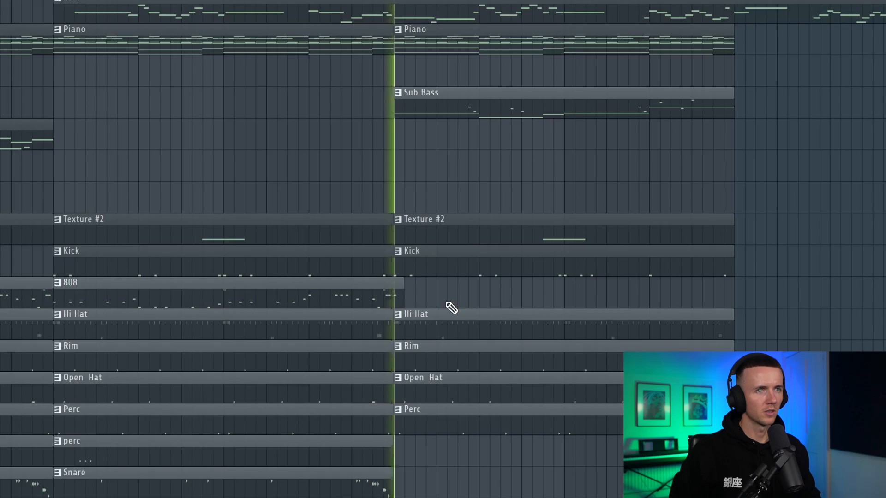
- Slice the last Kick clip at bar 62 and delete the part after the cut
{"action": "scroll", "coordinate": [576, 299], "scroll_direction": "down", "scroll_amount": 4}
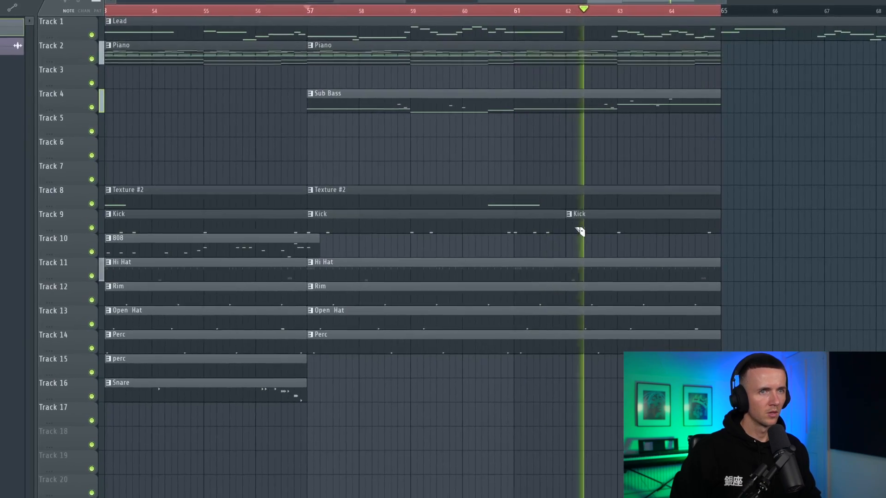
{"action": "scroll", "coordinate": [590, 228], "scroll_direction": "down", "scroll_amount": 4}
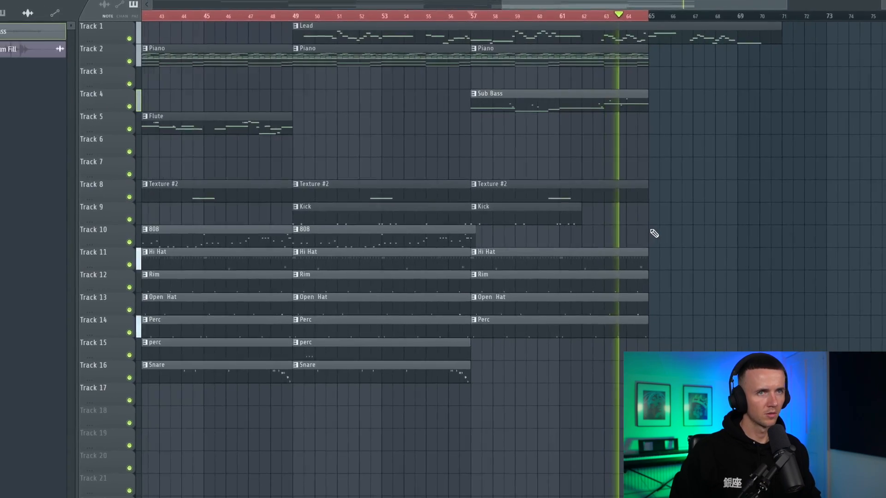
{"action": "scroll", "coordinate": [653, 234], "scroll_direction": "down", "scroll_amount": 3}
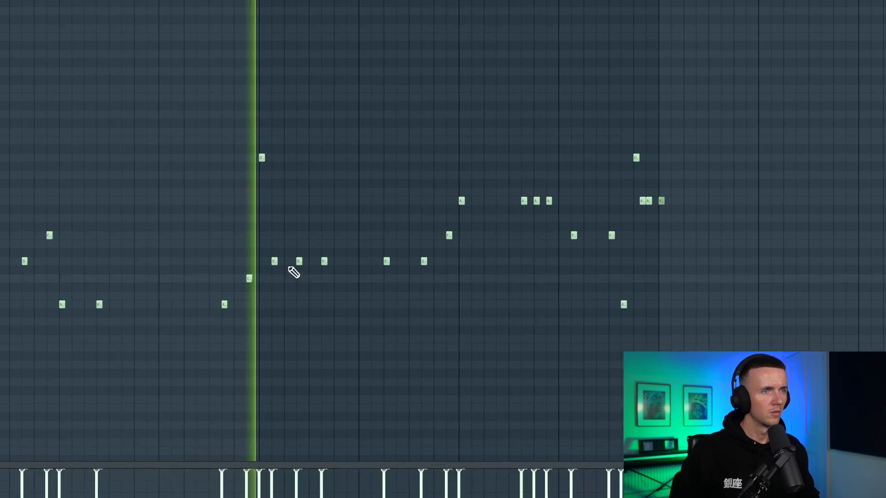
- Thin out the 808 pattern variation by deleting notes from its repeated D run
{"action": "right_click", "coordinate": [324, 262]}
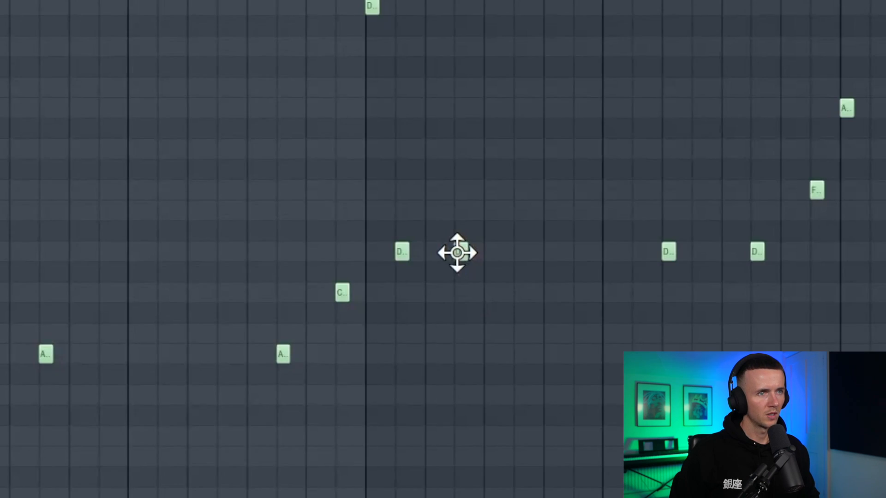
{"action": "right_click", "coordinate": [485, 179]}
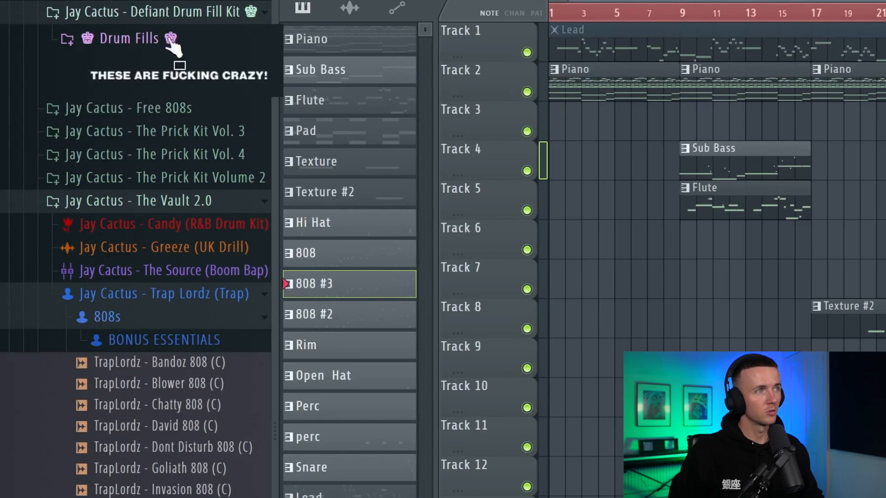
- Add a Jay Cactus drum fill on Track 18 leading into bars 17 and 41, and trim the Hi Hat clip near the second fill's start
{"action": "left_click", "coordinate": [172, 46]}
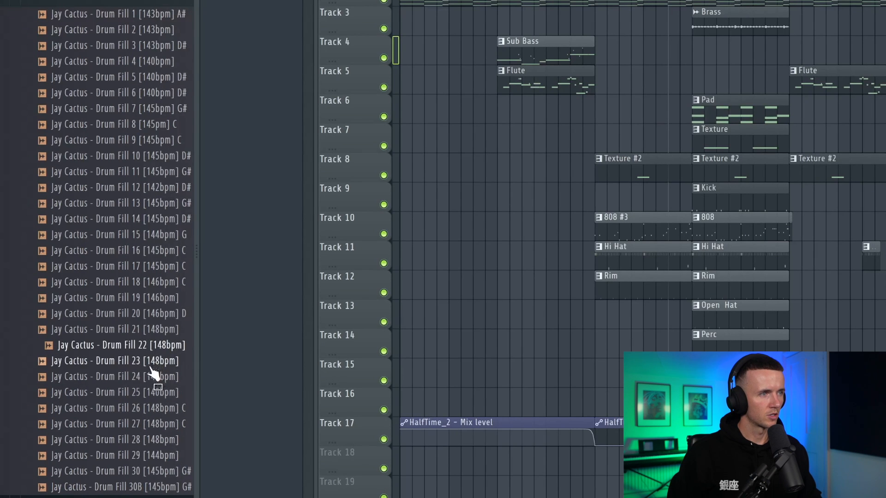
{"action": "left_click", "coordinate": [150, 377]}
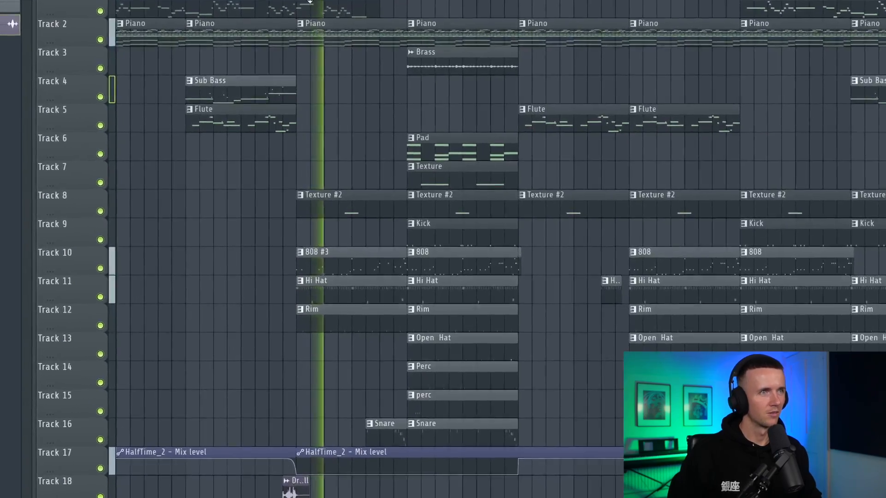
{"action": "left_click", "coordinate": [519, 415]}
{"action": "scroll", "coordinate": [523, 418], "scroll_direction": "up", "scroll_amount": 5}
{"action": "left_click", "coordinate": [400, 19]}
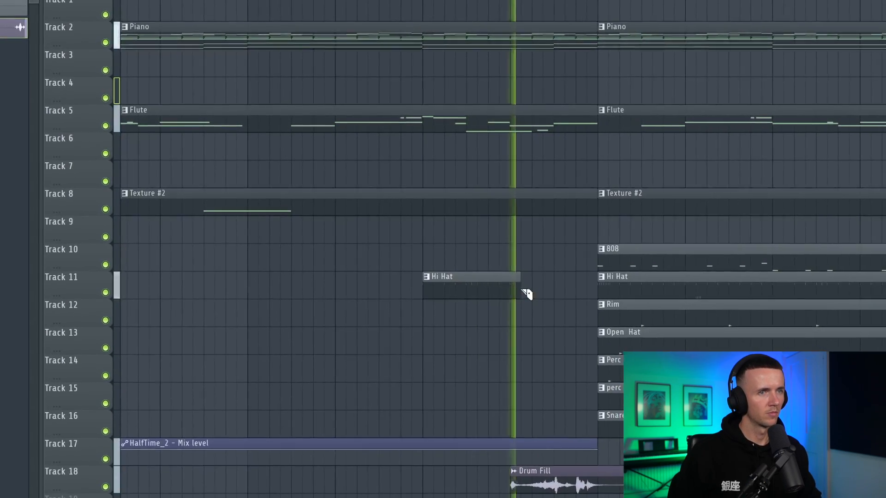
{"action": "scroll", "coordinate": [517, 291], "scroll_direction": "down", "scroll_amount": 3}
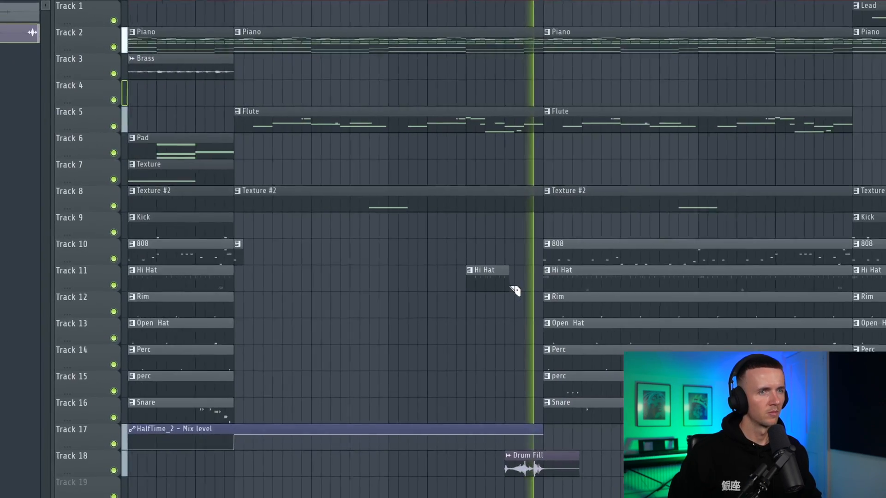